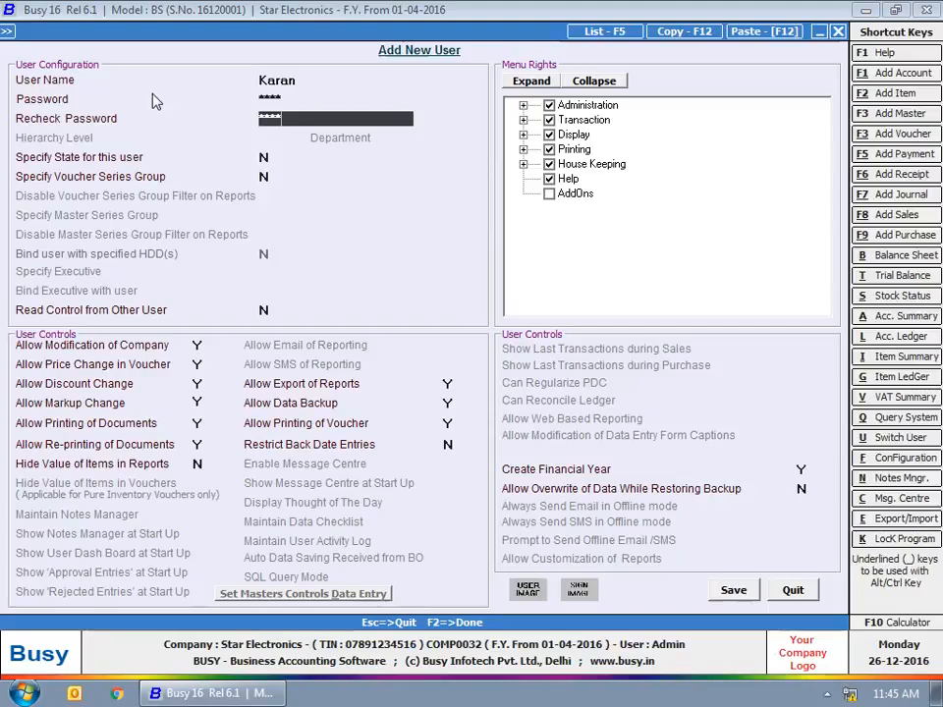
pyautogui.press('Return')
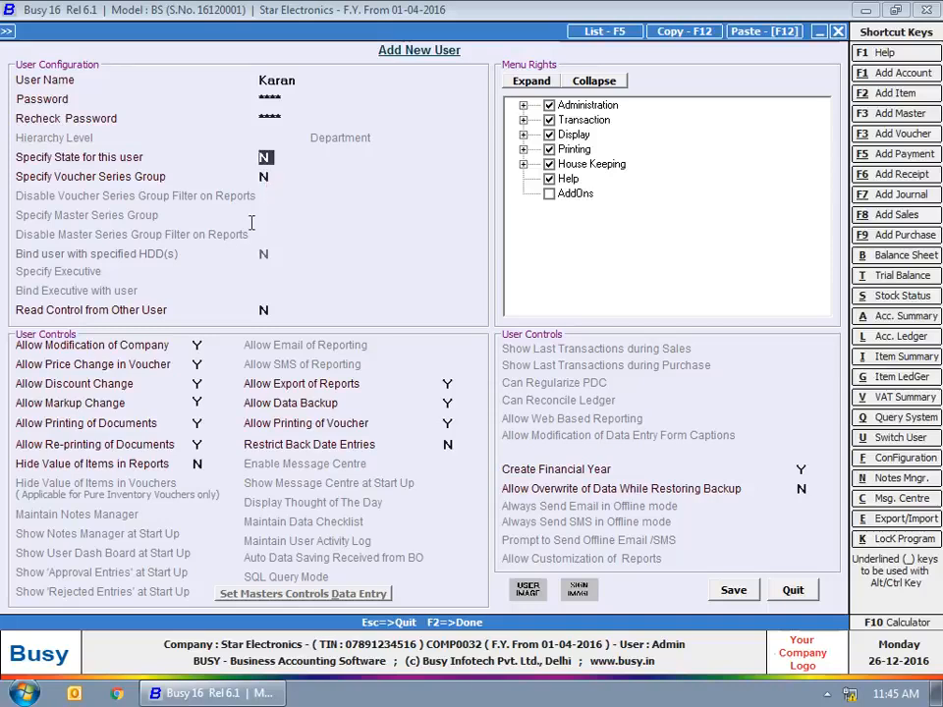
pyautogui.click(265, 309)
pyautogui.press('y')
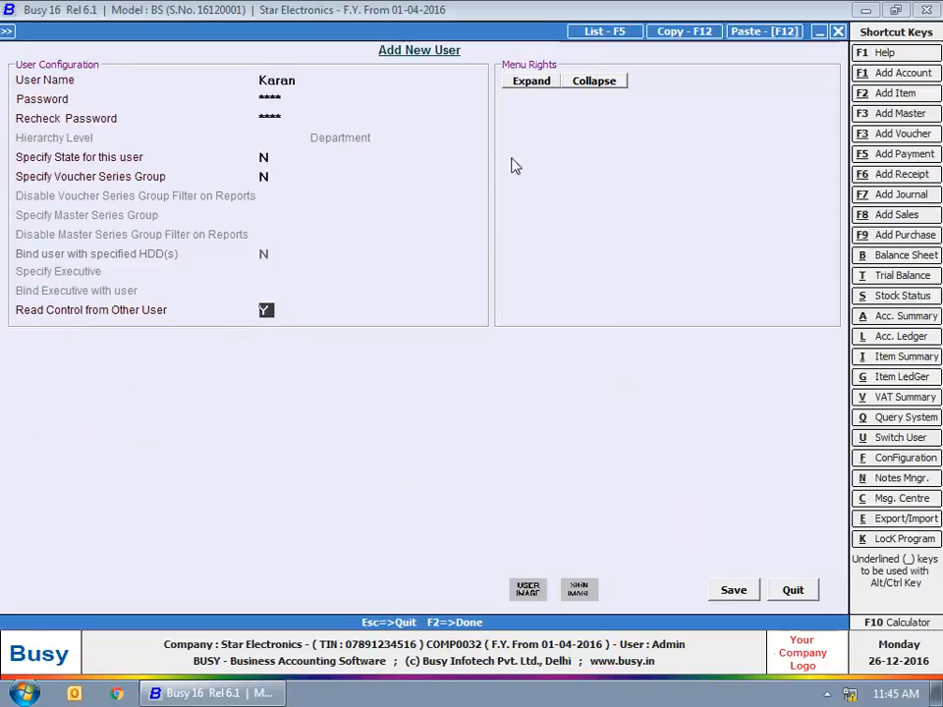
pyautogui.click(337, 309)
pyautogui.click(368, 251)
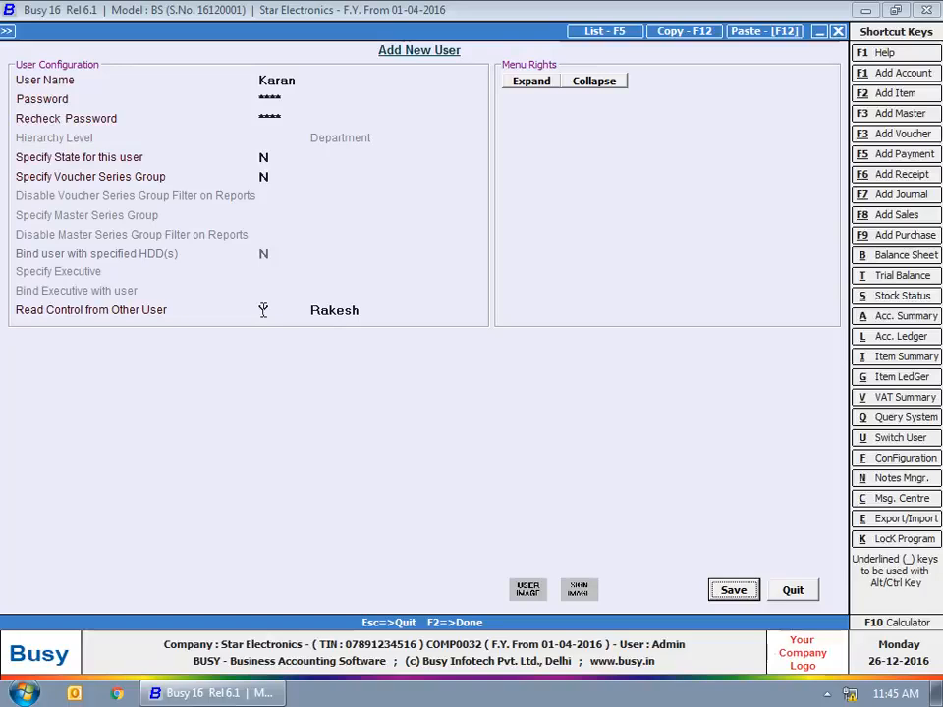
pyautogui.write('N')
pyautogui.press('Return')
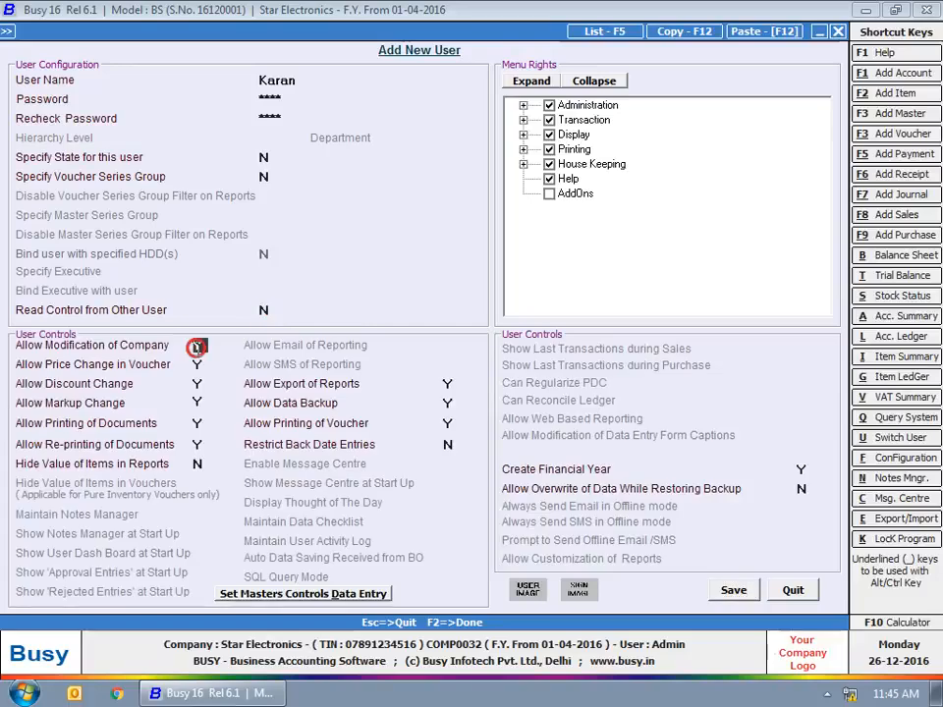
# - Disallow modification of the company, and disallow price changes in Sales and Purchase vouchers for the new user
pyautogui.write('N')
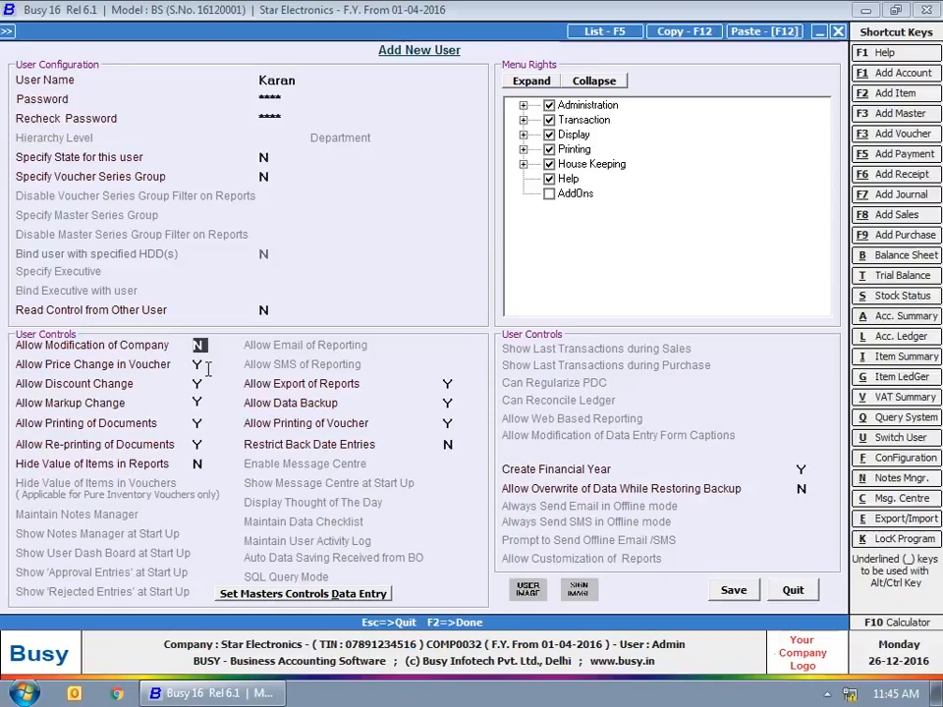
pyautogui.click(204, 366)
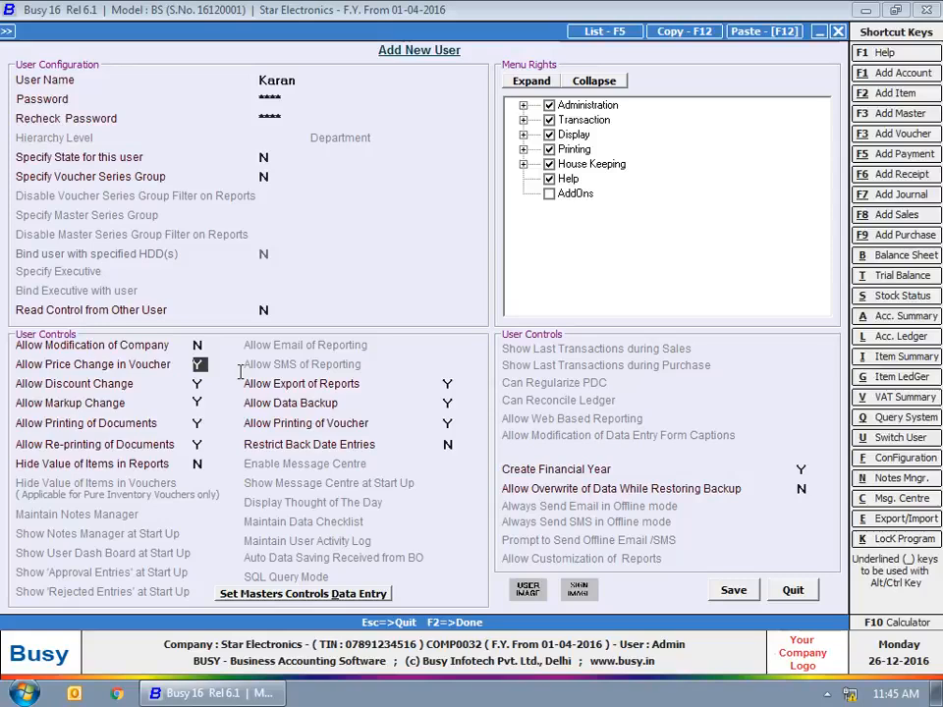
pyautogui.write('N')
pyautogui.click(227, 374)
pyautogui.click(527, 377)
pyautogui.click(526, 398)
pyautogui.press('F2')
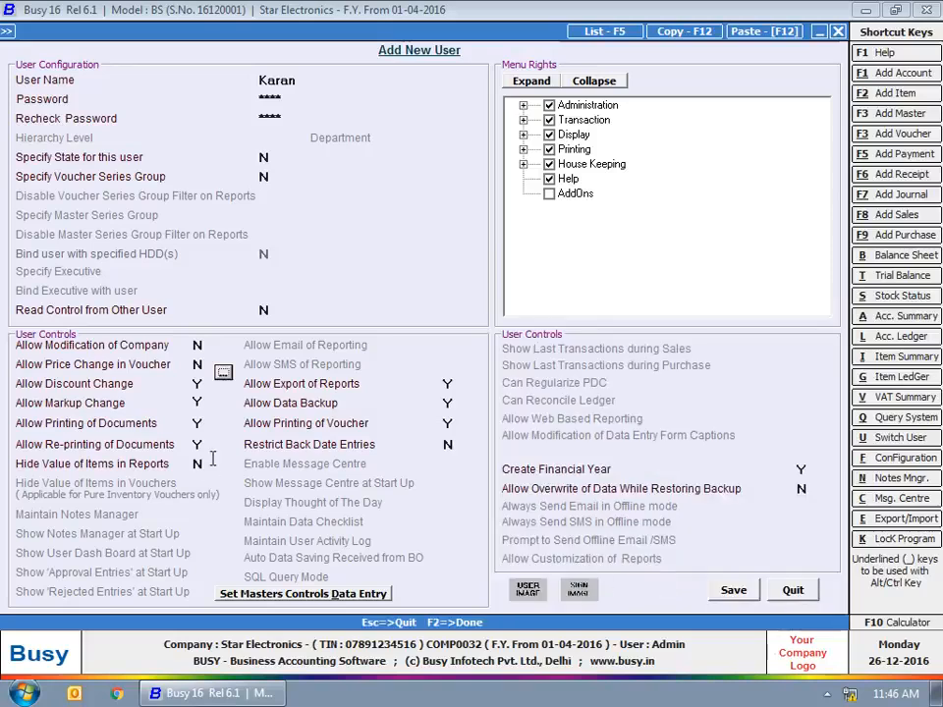
# - Disallow discount changes for the new user in Sales and Purchase vouchers
pyautogui.click(224, 392)
pyautogui.click(523, 376)
pyautogui.click(524, 398)
pyautogui.click(660, 589)
# - Disallow markup changes for the new user in Sales and Purchase vouchers
pyautogui.click(198, 401)
pyautogui.write('N')
pyautogui.click(224, 411)
pyautogui.click(523, 377)
pyautogui.click(524, 398)
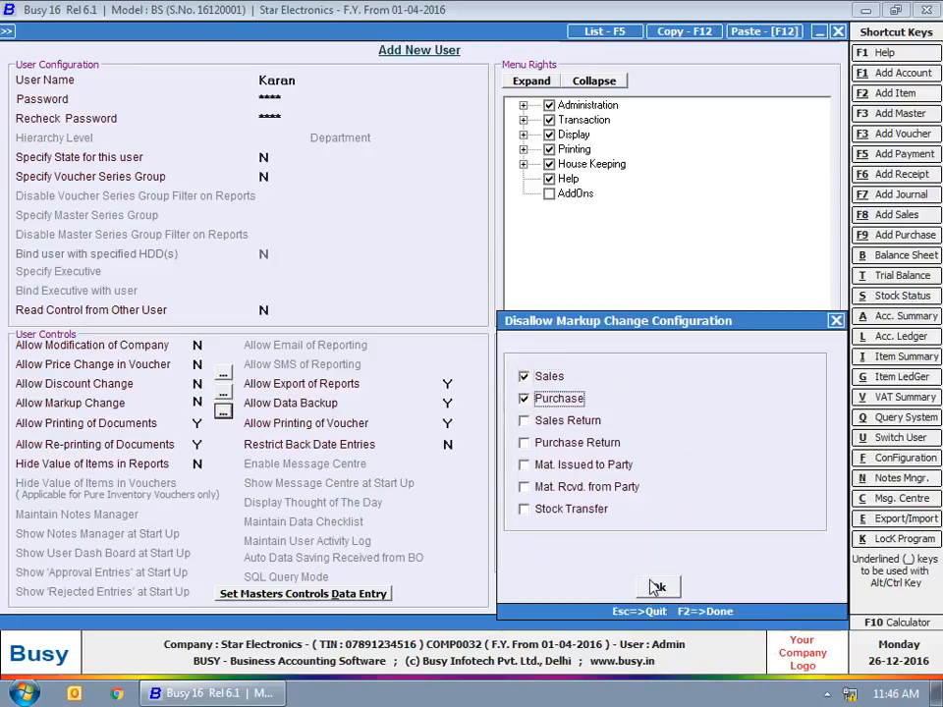
pyautogui.click(658, 587)
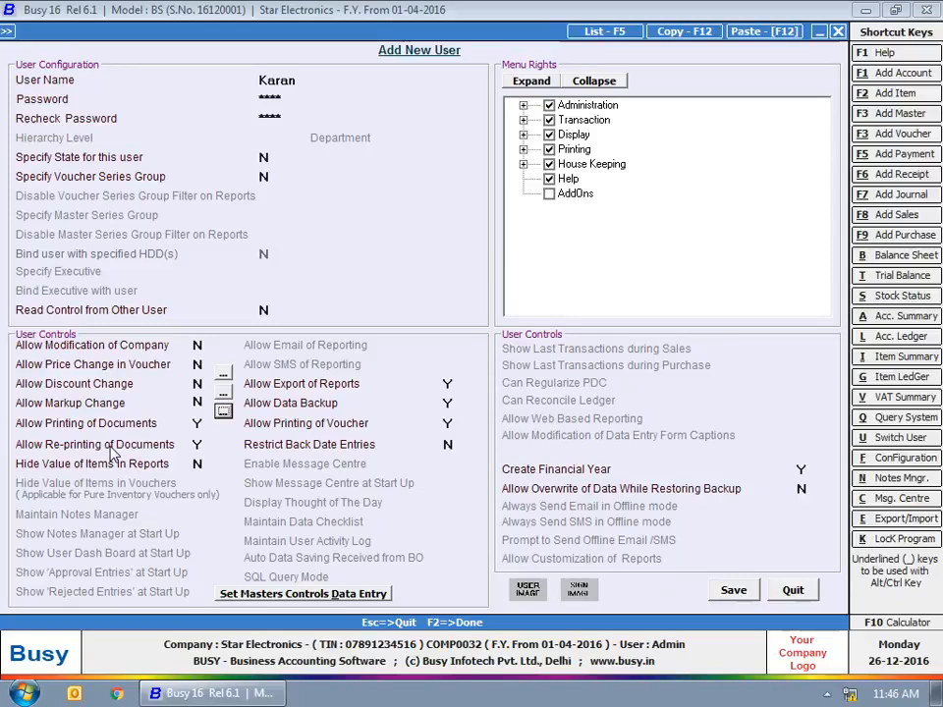
# - Set re-printing of documents, export of reports and data backup to N for the new user
pyautogui.click(197, 444)
pyautogui.write('N')
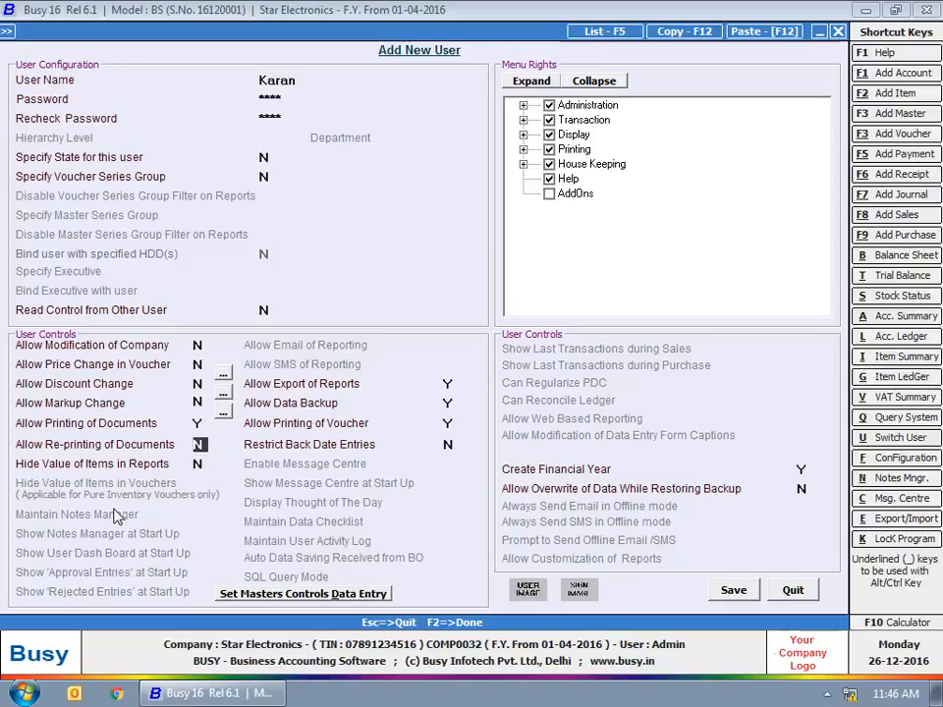
pyautogui.click(448, 384)
pyautogui.press('n')
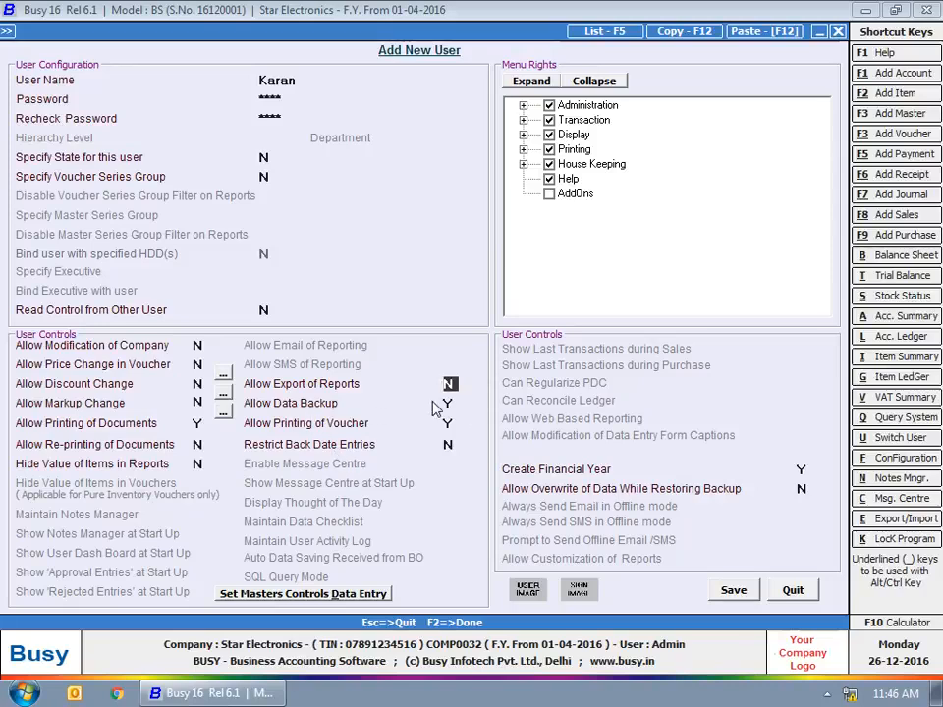
pyautogui.click(447, 402)
pyautogui.press('n')
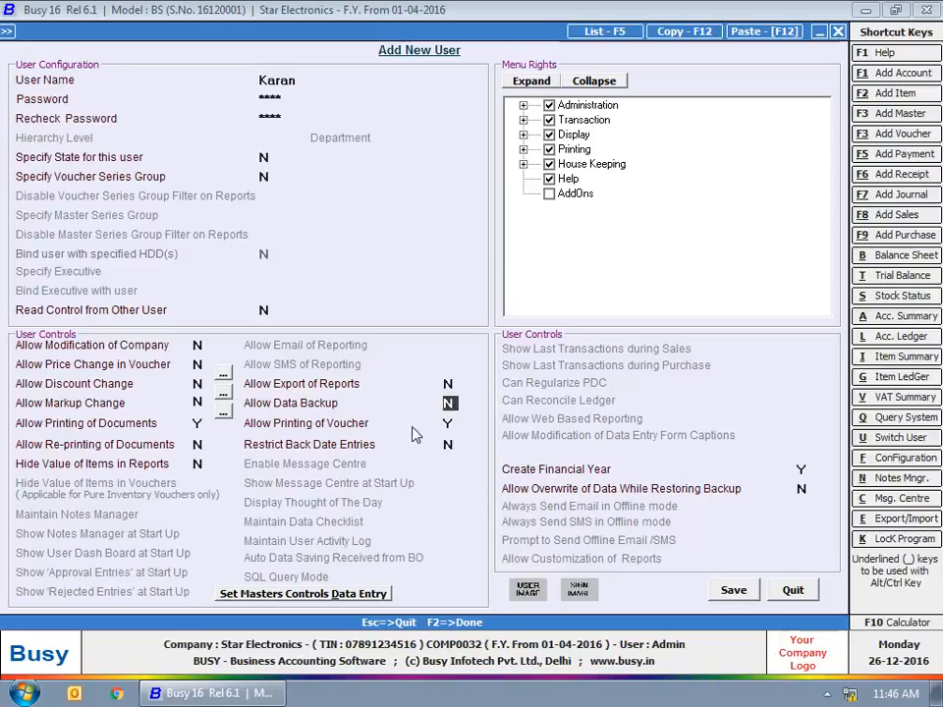
# - Enable the restriction of back date entries and base it on the System Date
pyautogui.click(449, 444)
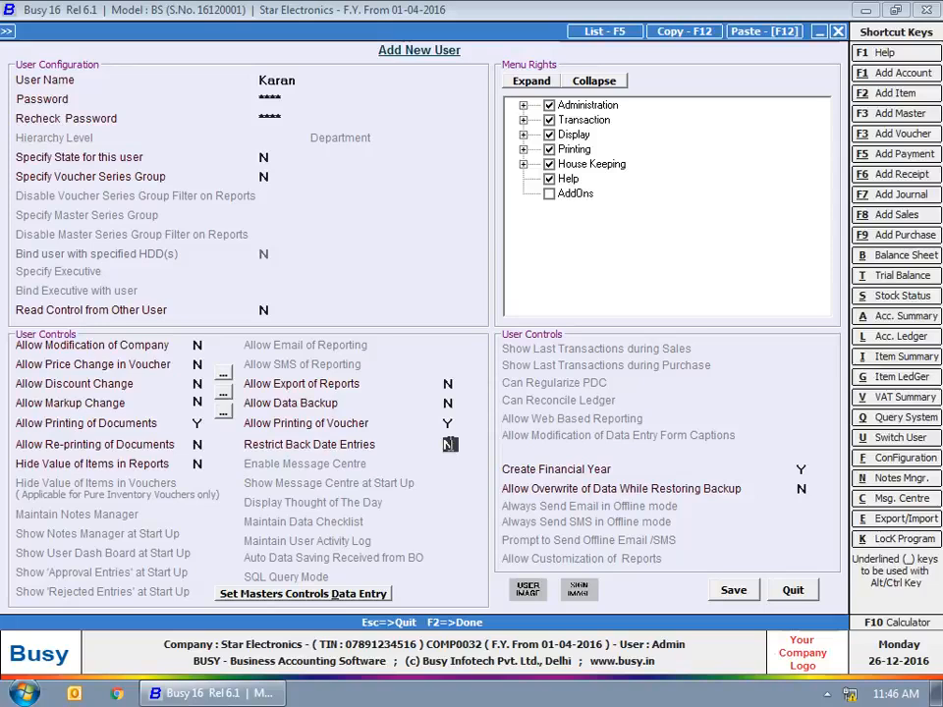
pyautogui.press('y')
pyautogui.click(473, 448)
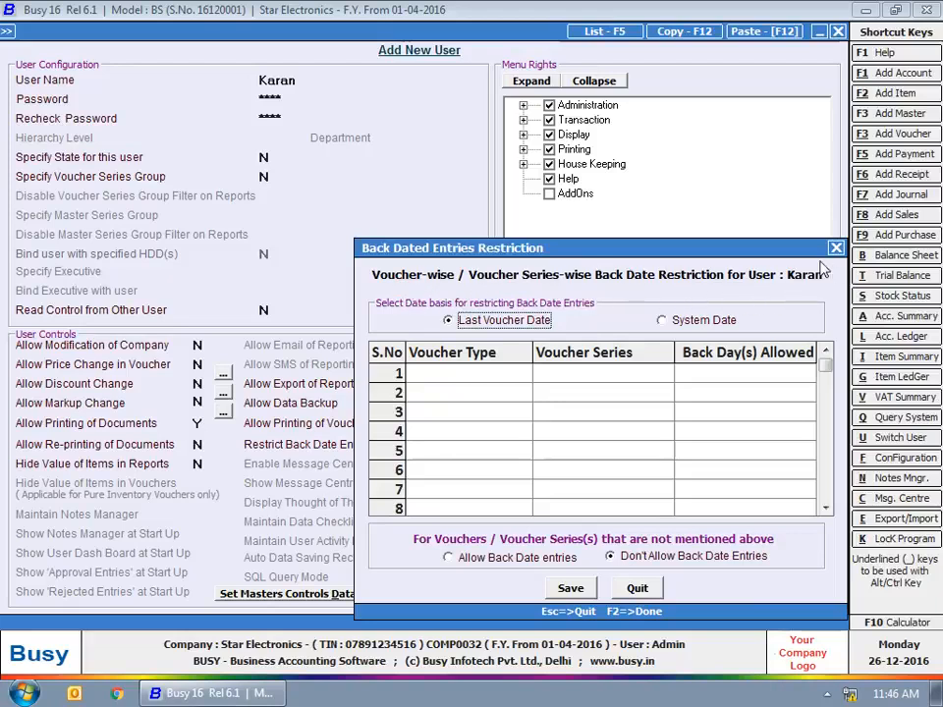
pyautogui.click(403, 307)
pyautogui.click(599, 330)
pyautogui.click(663, 321)
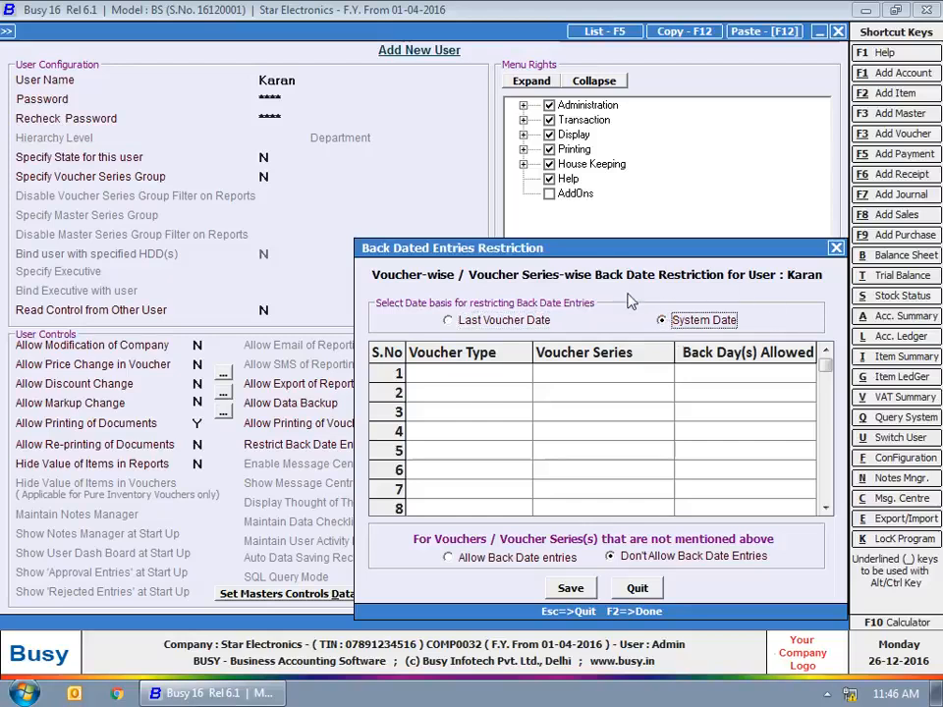
# - Add a back date restriction for Sales vouchers in the Main series with 1 back day allowed
pyautogui.click(457, 375)
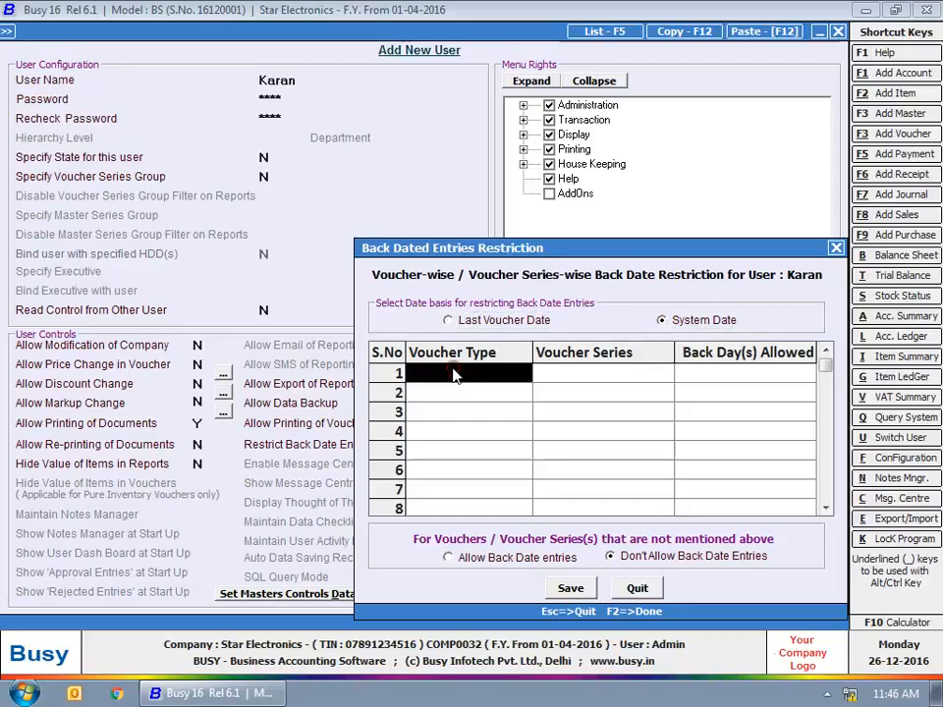
pyautogui.write('sa')
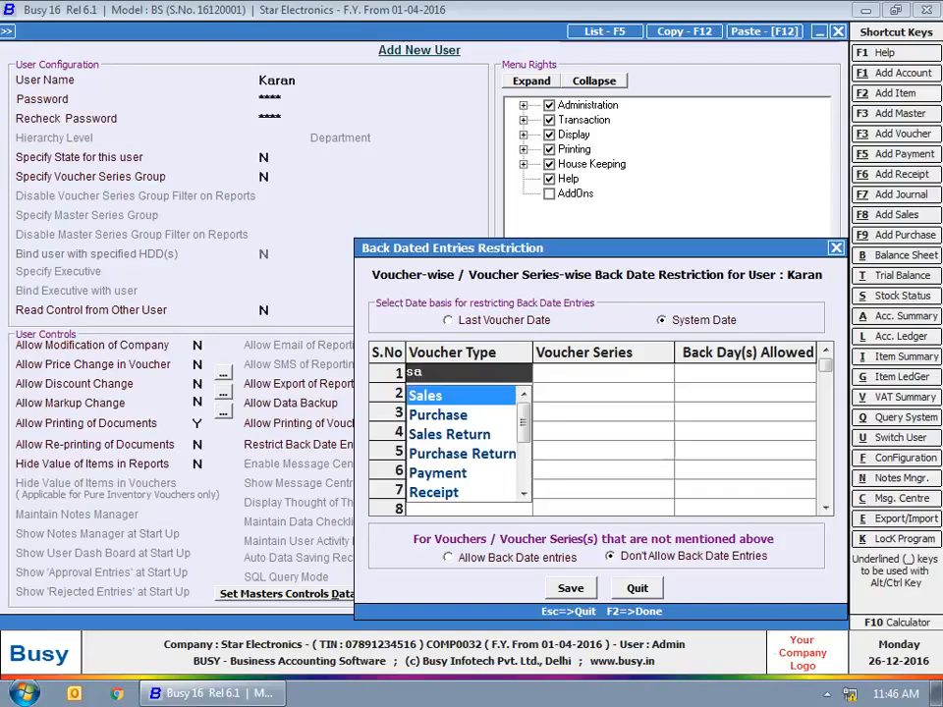
pyautogui.press('Return')
pyautogui.write('ma')
pyautogui.press('Return')
pyautogui.write('1')
pyautogui.press('Return')
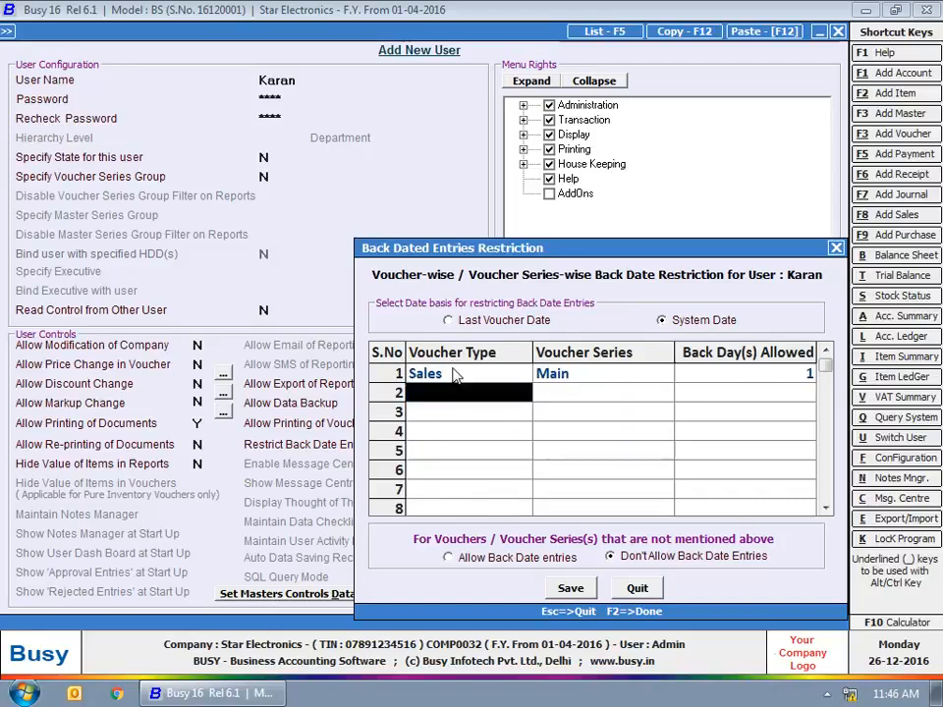
# - Add a back date restriction for Payment vouchers in the Main series with 2 back days allowed, and save the restrictions
pyautogui.write('pa')
pyautogui.press('Return')
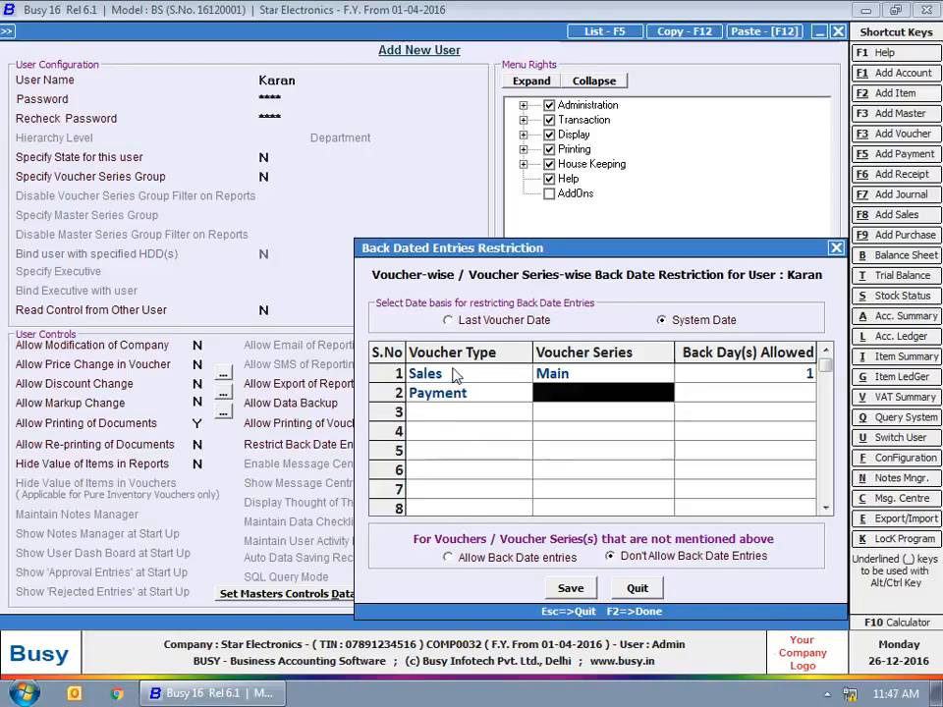
pyautogui.write('ma')
pyautogui.press('Return')
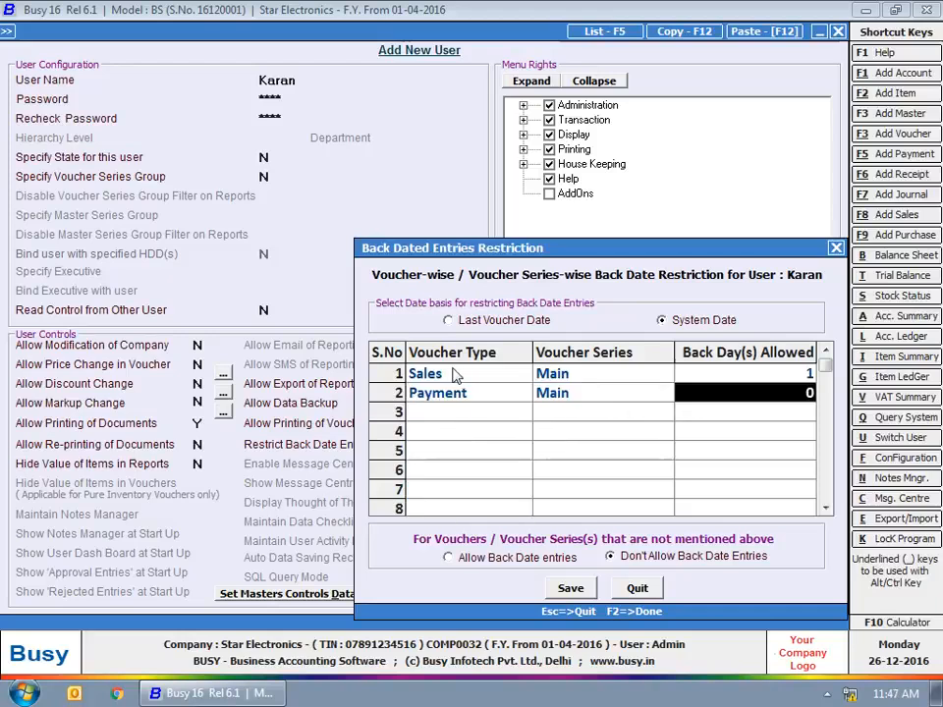
pyautogui.write('2')
pyautogui.press('Return')
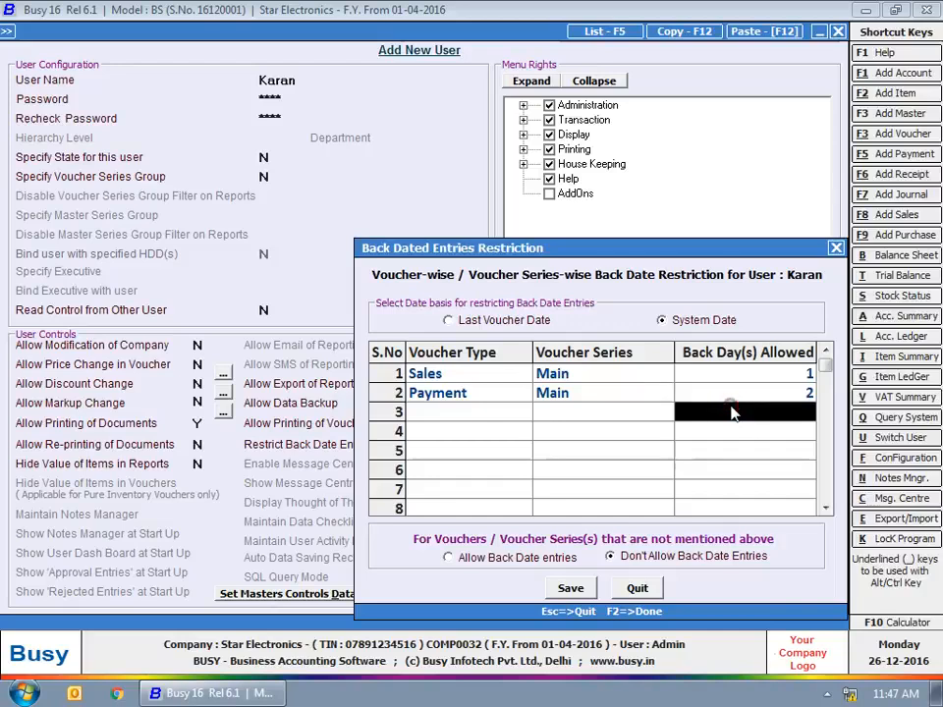
pyautogui.click(739, 393)
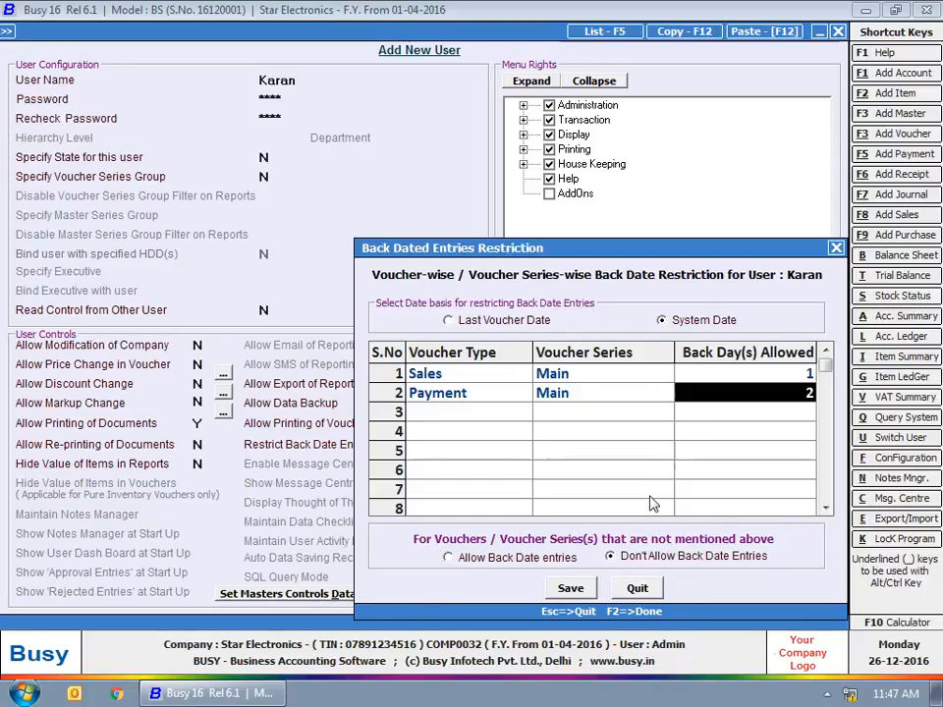
pyautogui.click(396, 567)
pyautogui.click(572, 589)
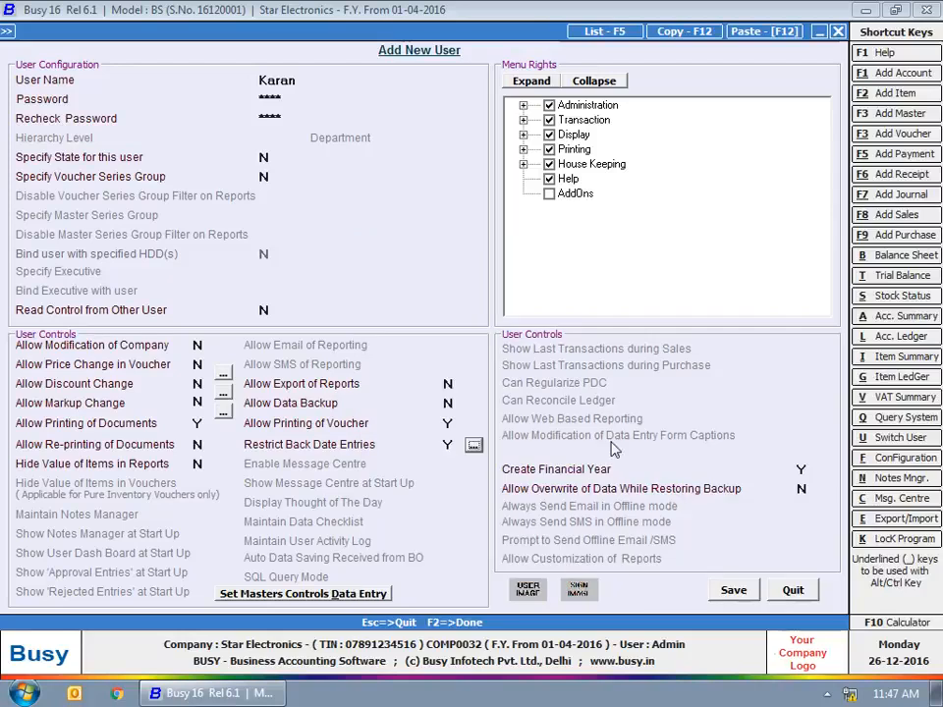
# - Remove the new user's rights to the whole Printing menu and save the user
pyautogui.click(524, 150)
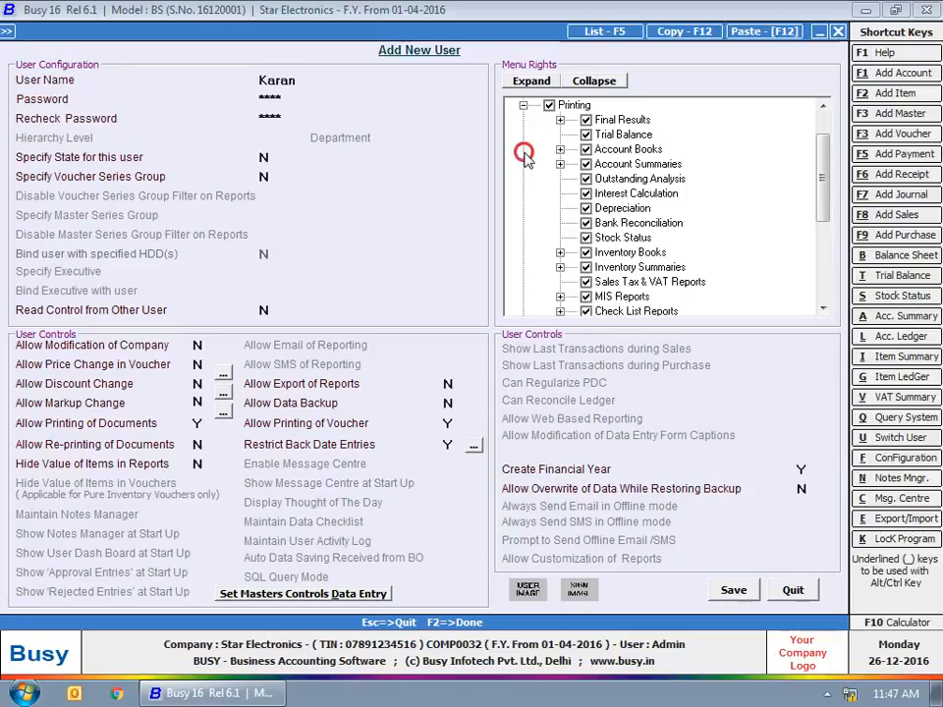
pyautogui.click(586, 82)
pyautogui.click(551, 150)
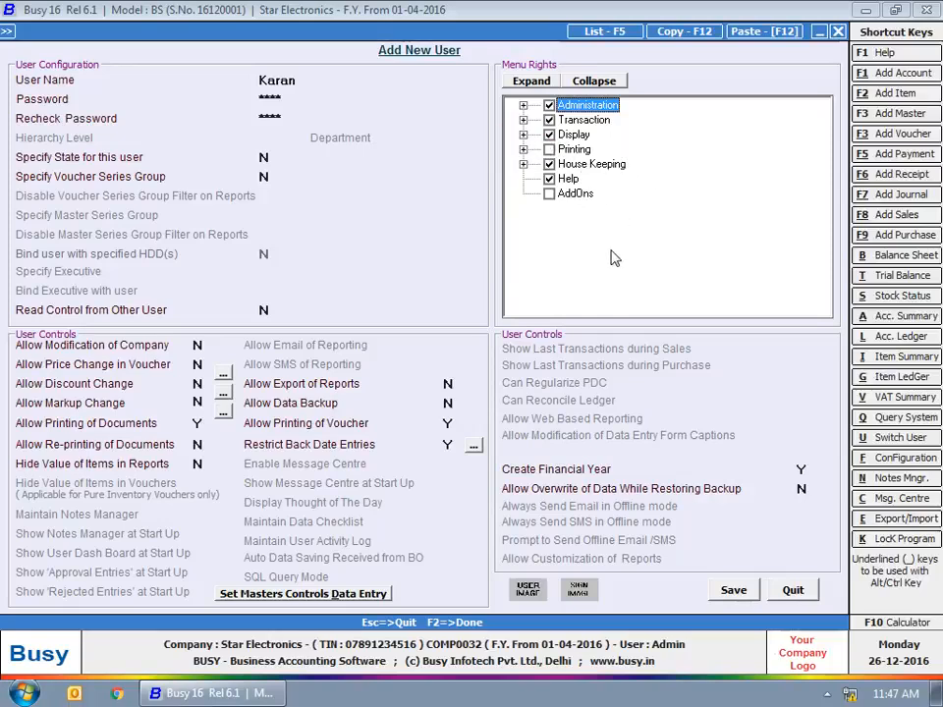
pyautogui.click(811, 475)
pyautogui.click(514, 497)
pyautogui.click(732, 591)
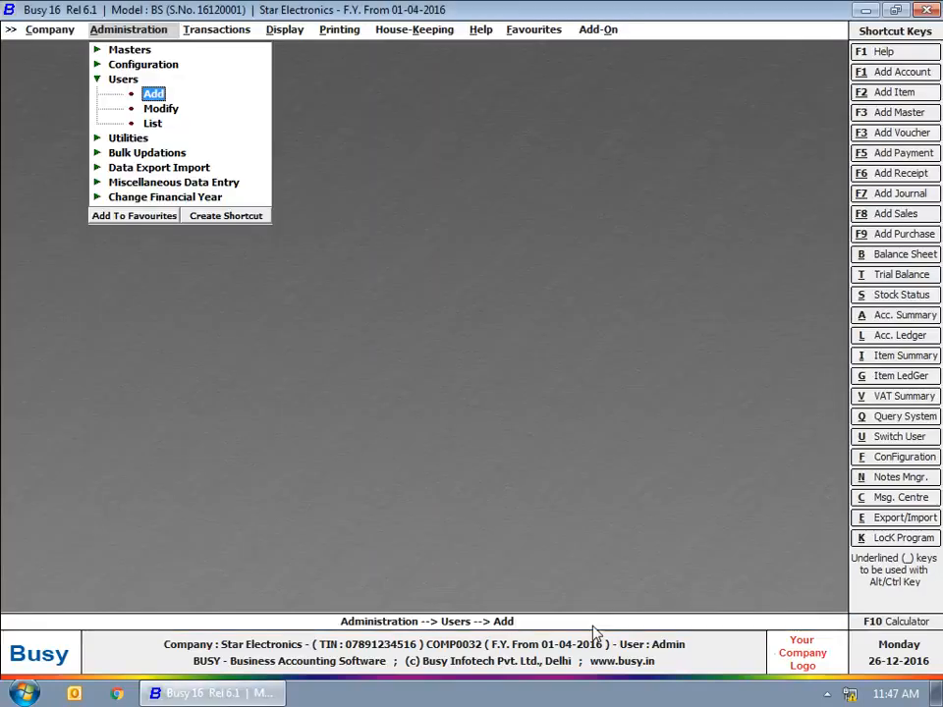
# - Switch from the Admin account to the newly created user by entering the user name and account password
pyautogui.press('Escape')
pyautogui.press('Return')
pyautogui.write('karan')
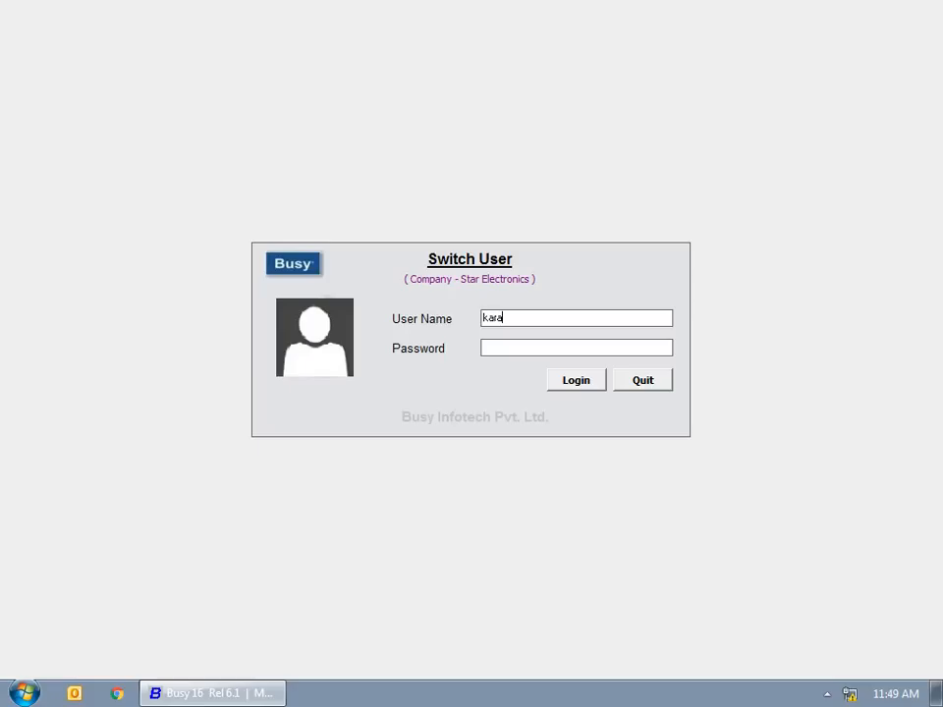
pyautogui.press('Return')
pyautogui.write('**')
pyautogui.click(576, 380)
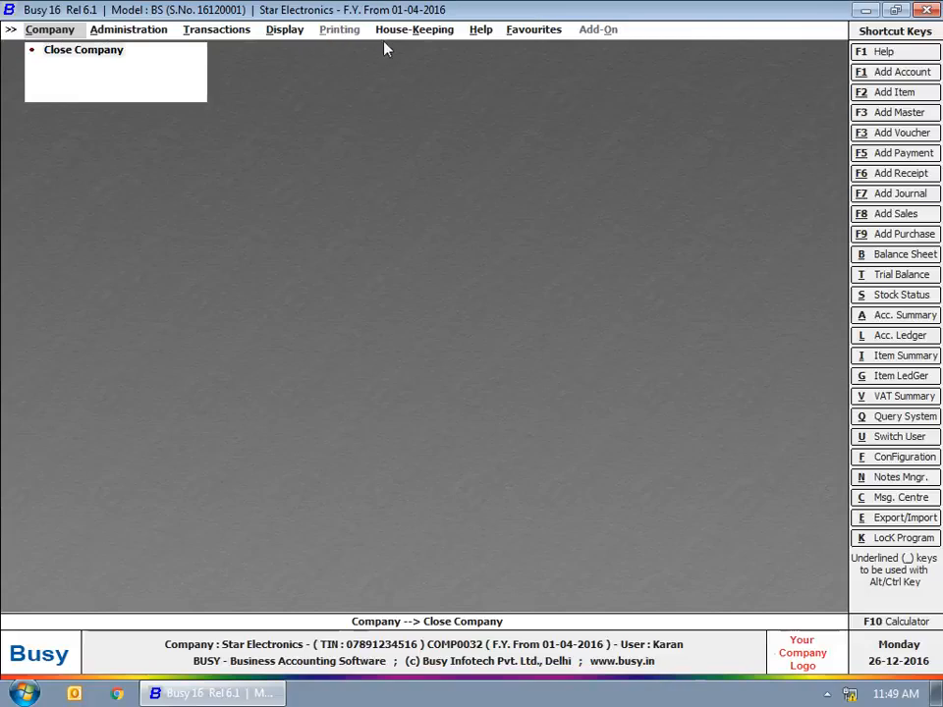
# - Open the existing cash sales voucher dated 01-04-2016 for modification
pyautogui.click(239, 32)
pyautogui.click(196, 45)
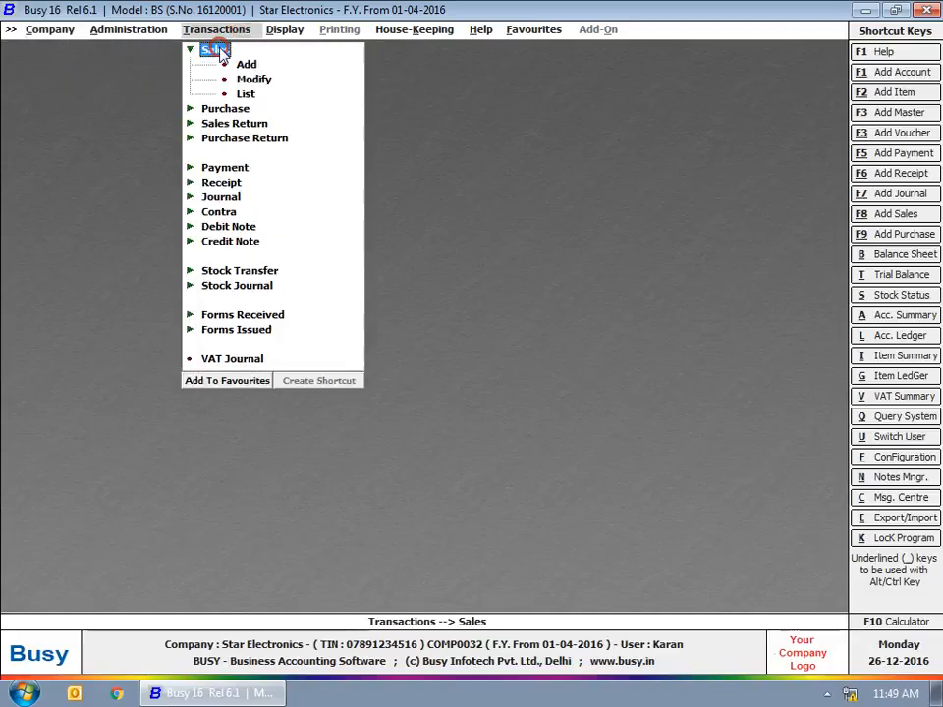
pyautogui.click(240, 78)
pyautogui.click(170, 195)
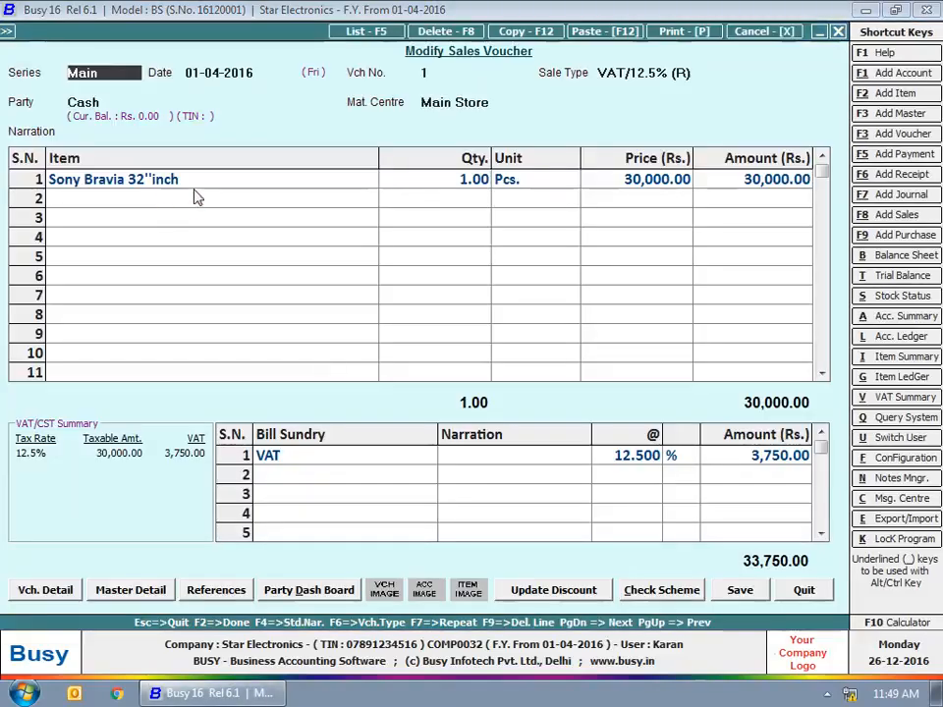
# - Try to change the price of the Sony Bravia 32''inch item, and close the sales voucher without saving
pyautogui.click(617, 178)
pyautogui.press('Return')
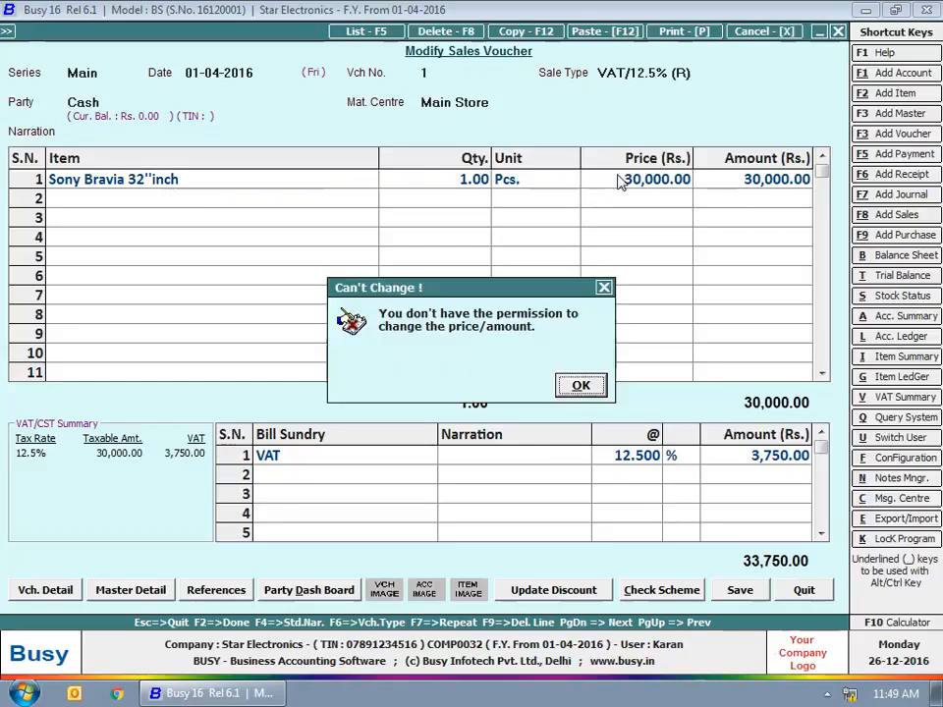
pyautogui.click(388, 353)
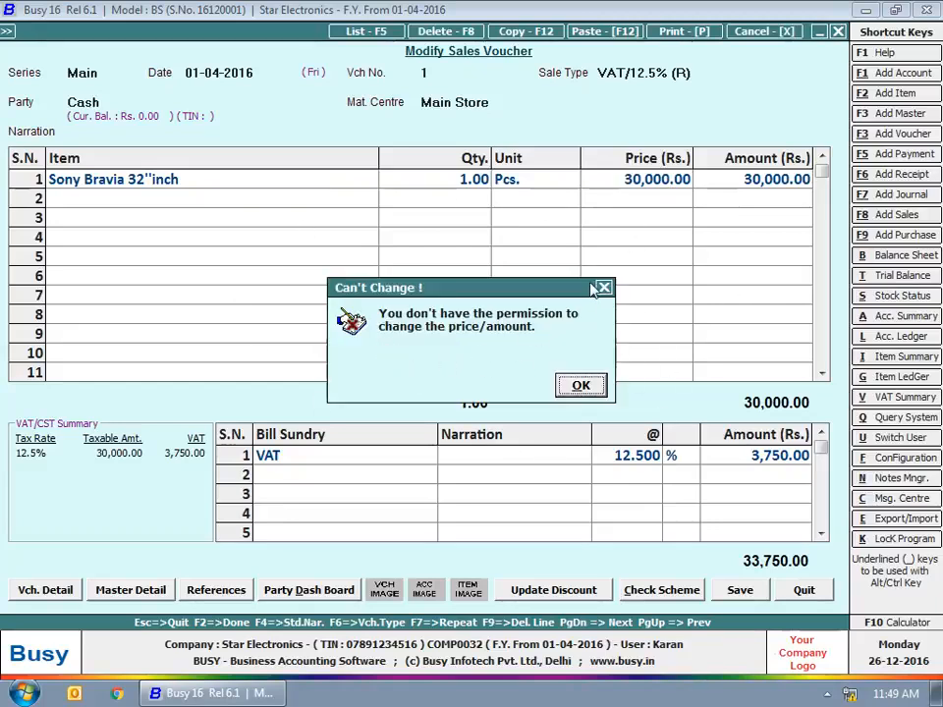
pyautogui.click(580, 386)
pyautogui.press('Escape')
pyautogui.press('Return')
pyautogui.press('Escape')
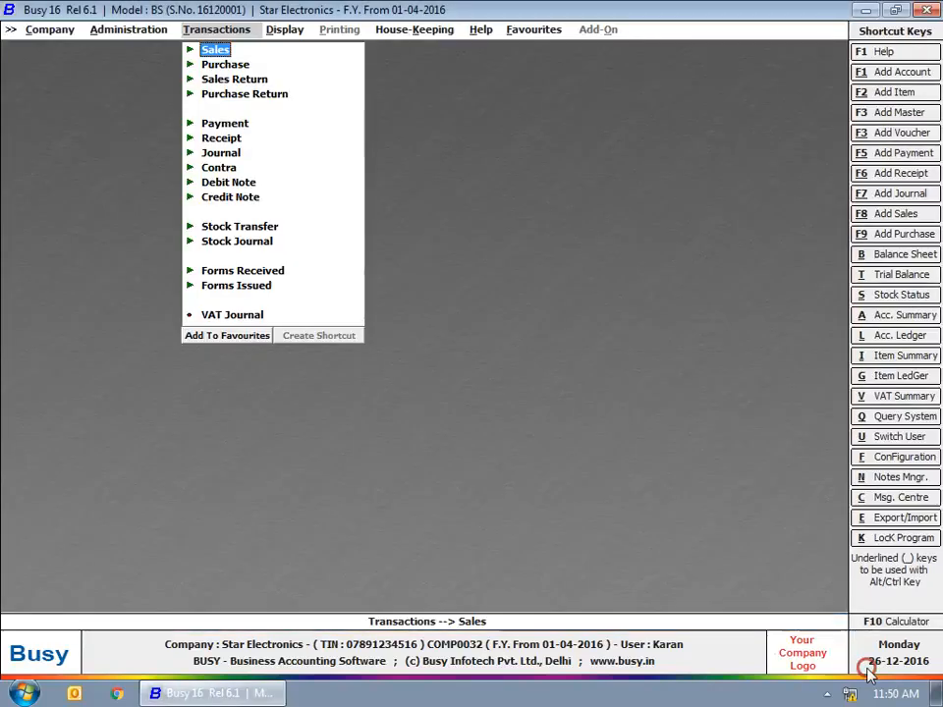
# - Try to add a Main series sales voucher dated 24-12-2016, and leave the voucher without saving
pyautogui.click(214, 49)
pyautogui.click(244, 66)
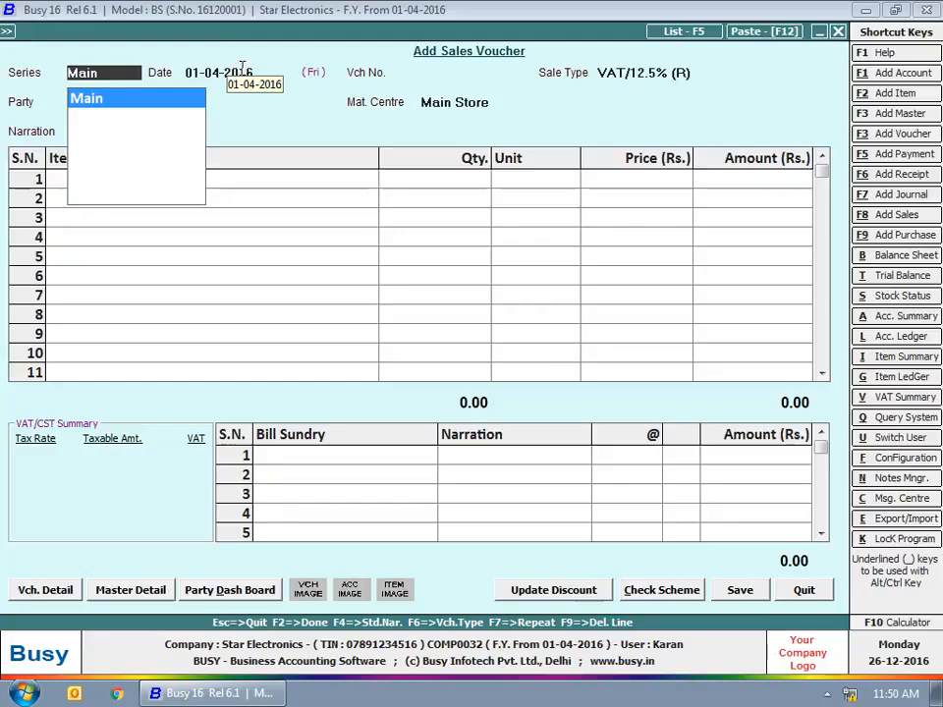
pyautogui.press('Return')
pyautogui.write('24-12-2016')
pyautogui.press('Return')
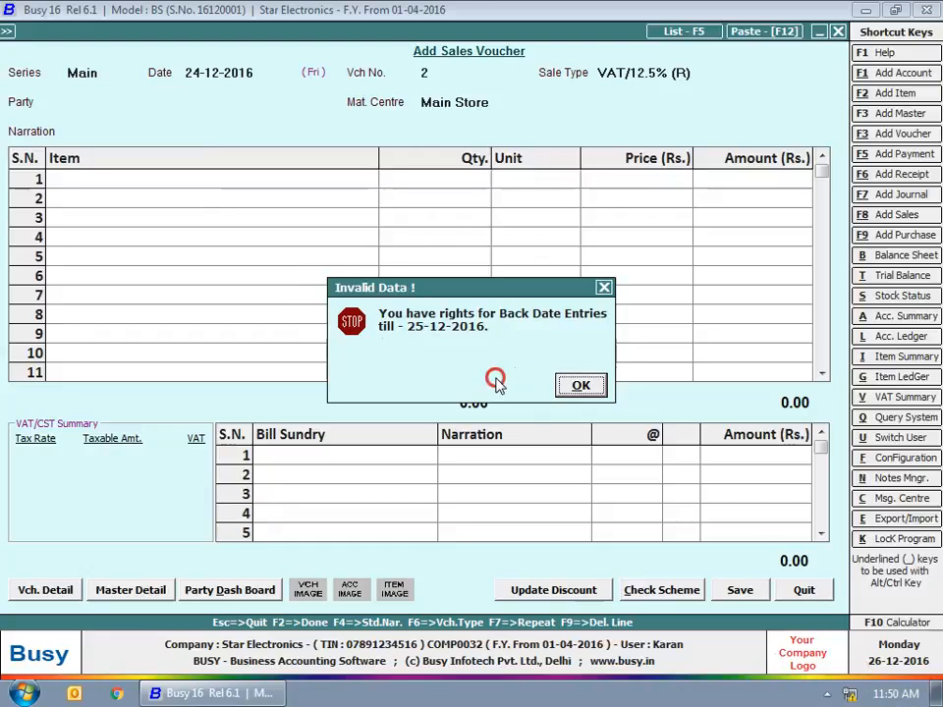
pyautogui.press('Return')
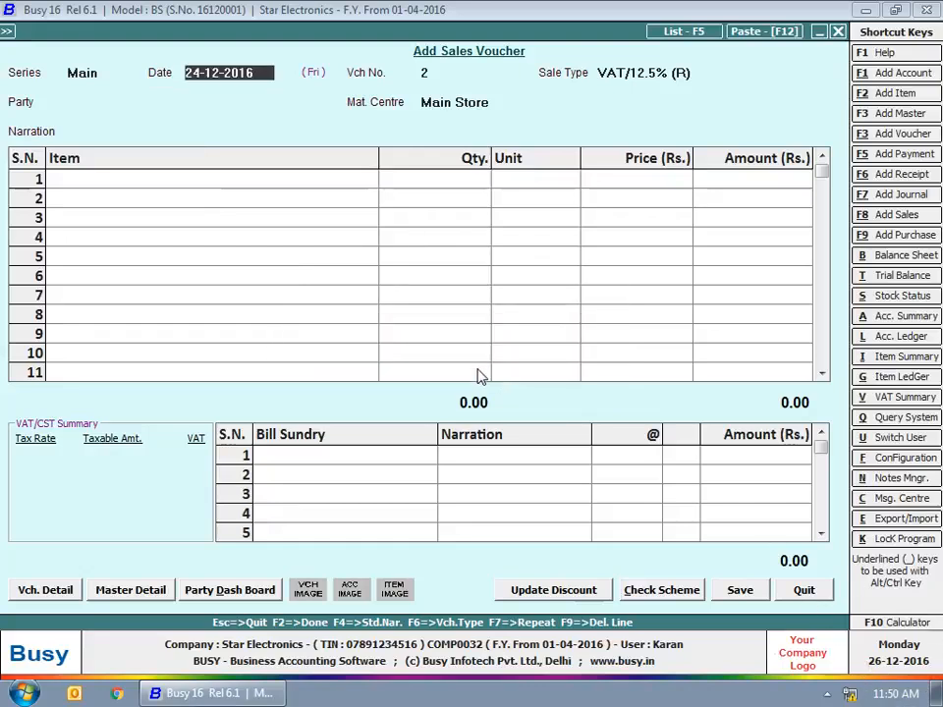
pyautogui.press('Escape')
pyautogui.press('Escape')
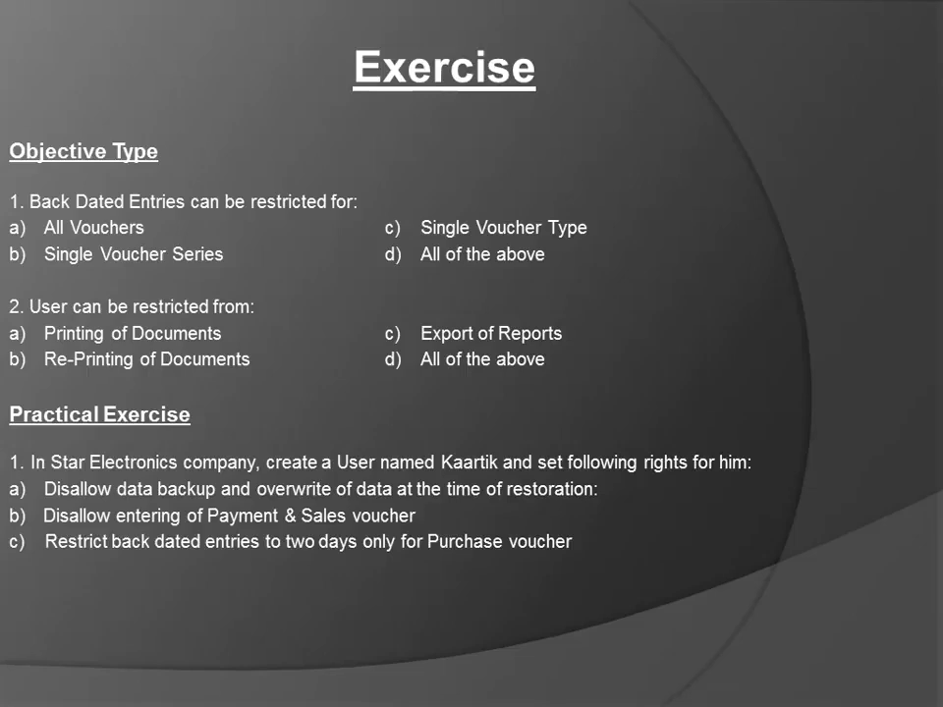
pyautogui.press('Right')
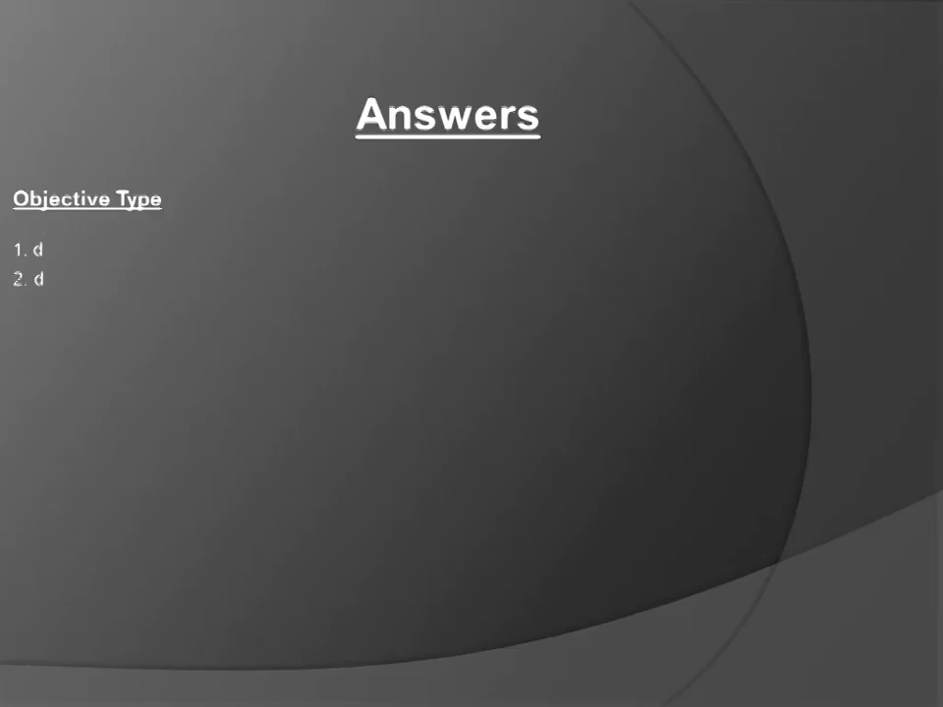